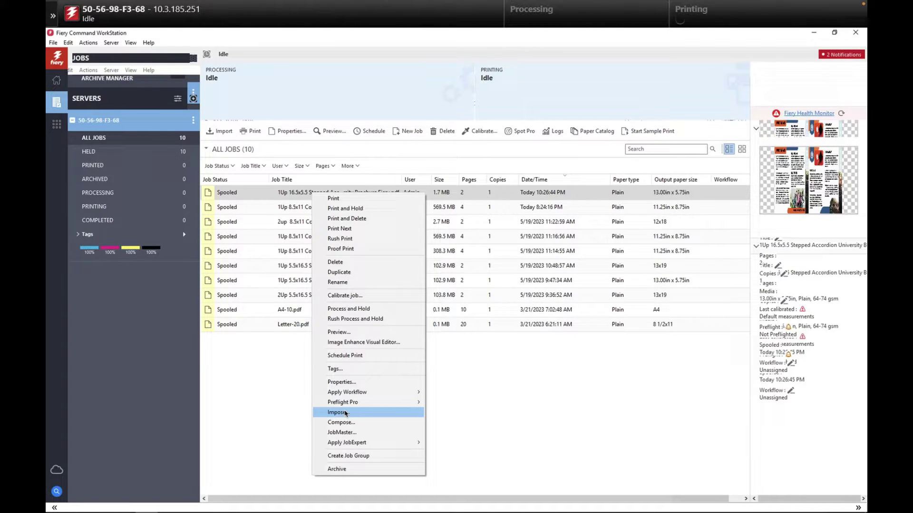
# Launch Impose on the 1Up 16.5x5.5 Stepped Accordion University Brochure job from All Jobs.
pyautogui.click(345, 413)
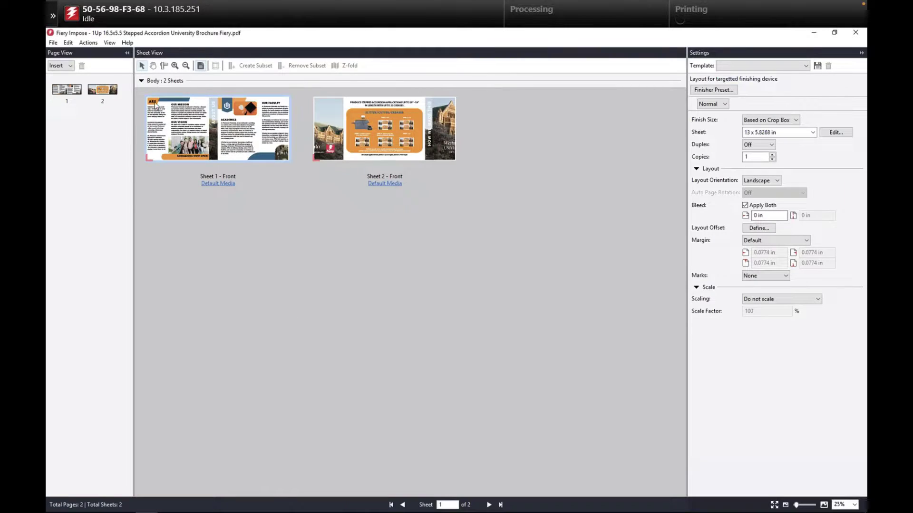
# Show the Finishers page of Preferences, with integration enabled for the Duplo DC-648.
pyautogui.click(70, 43)
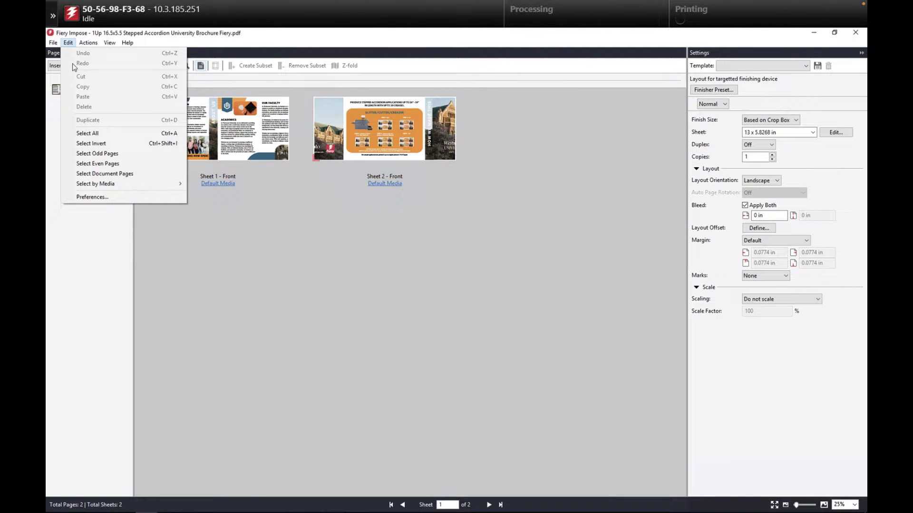
pyautogui.click(95, 196)
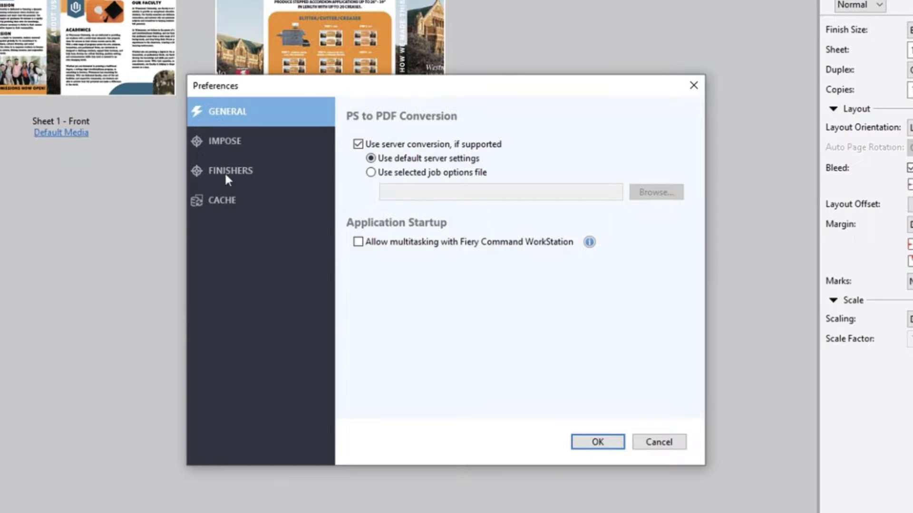
pyautogui.click(226, 172)
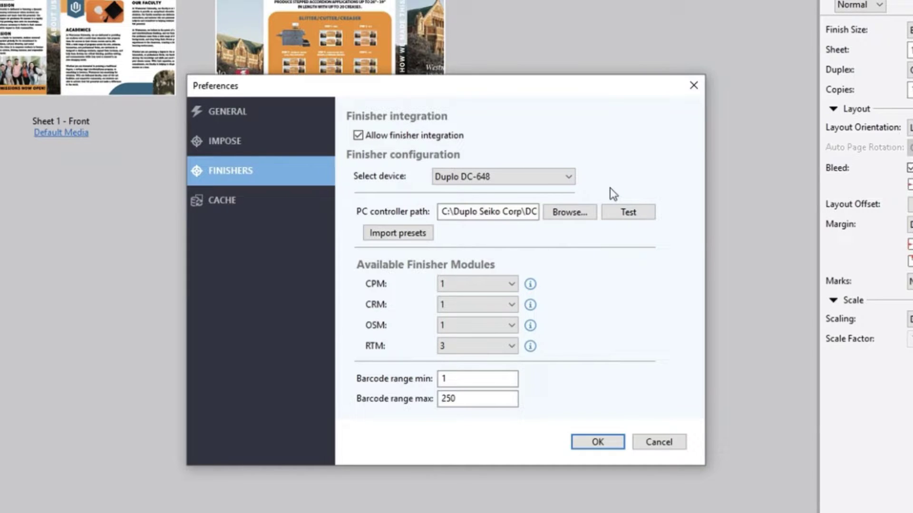
pyautogui.moveTo(531, 287)
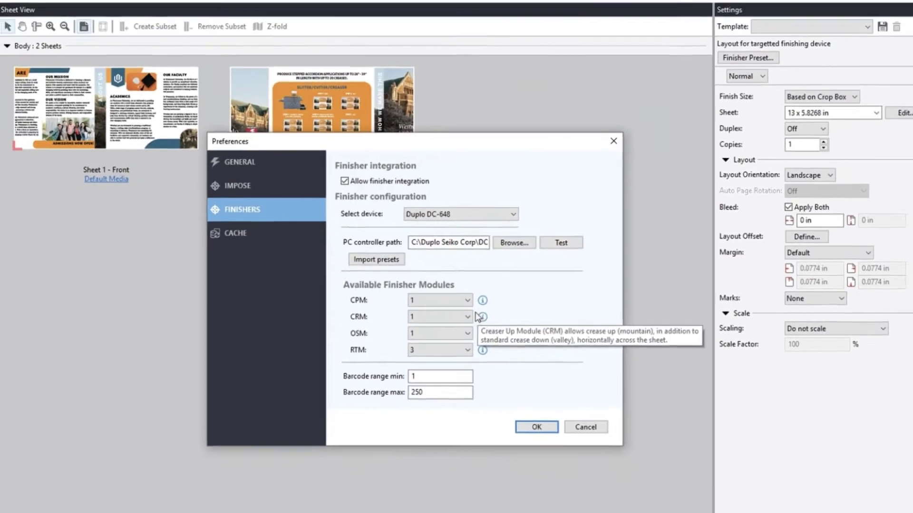
# Switch the layout to a Repeat gang-up with a User Defined finish size.
pyautogui.press('Return')
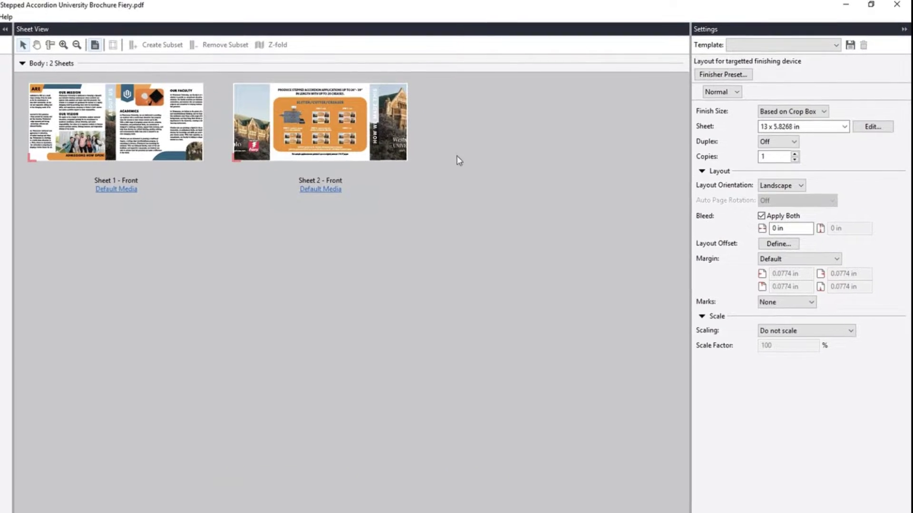
pyautogui.click(737, 92)
pyautogui.click(724, 121)
pyautogui.click(775, 108)
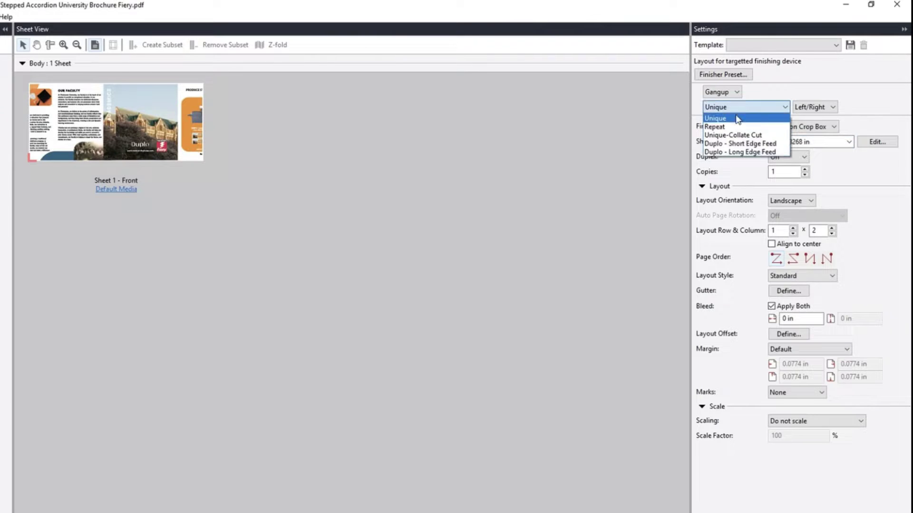
pyautogui.click(732, 124)
pyautogui.click(813, 128)
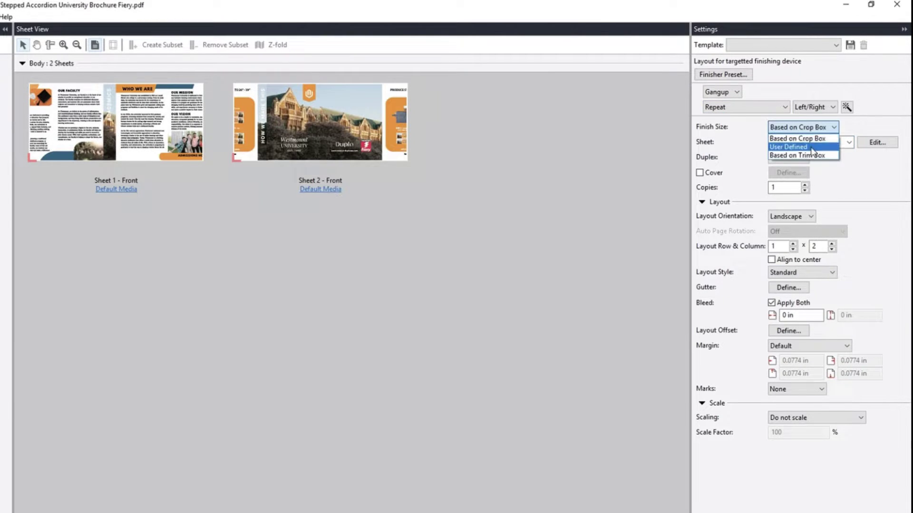
# Use 13x19 duplex sheets with Clockwise 90° automatic page rotation.
pyautogui.click(789, 149)
pyautogui.click(849, 158)
pyautogui.click(803, 388)
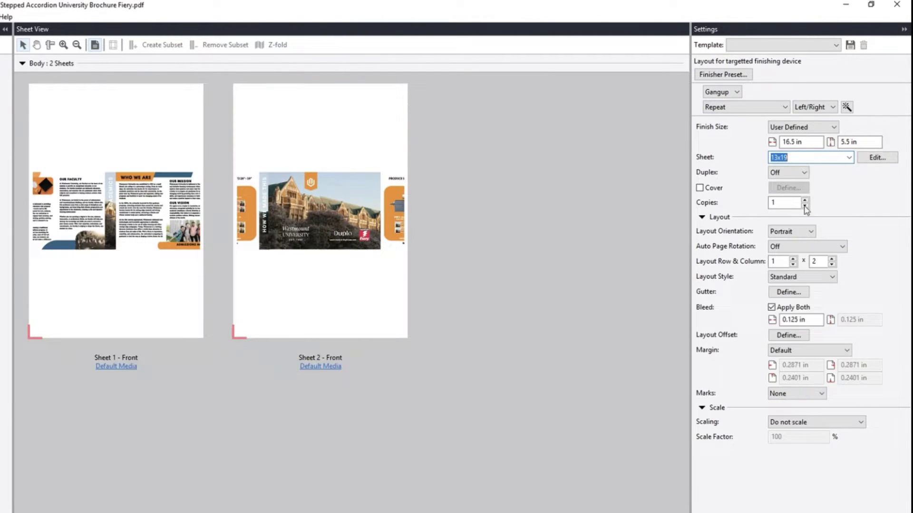
pyautogui.click(808, 172)
pyautogui.click(780, 190)
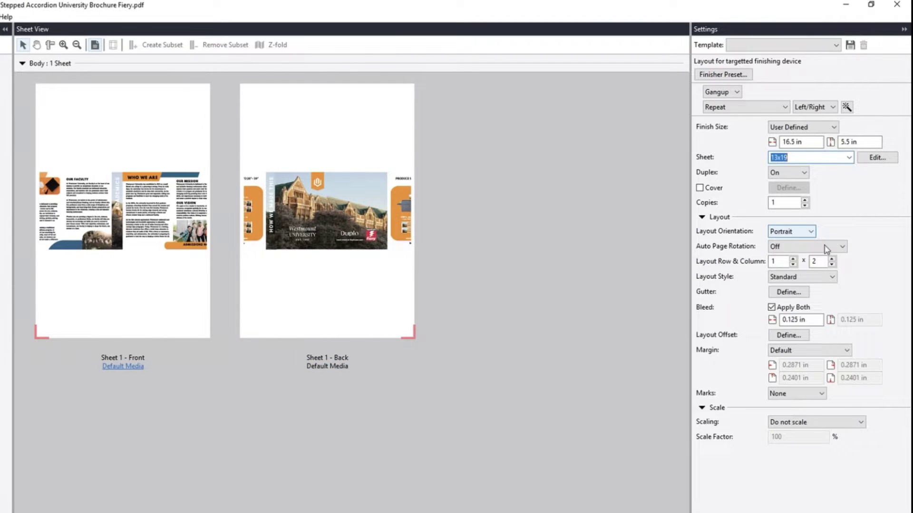
pyautogui.click(842, 247)
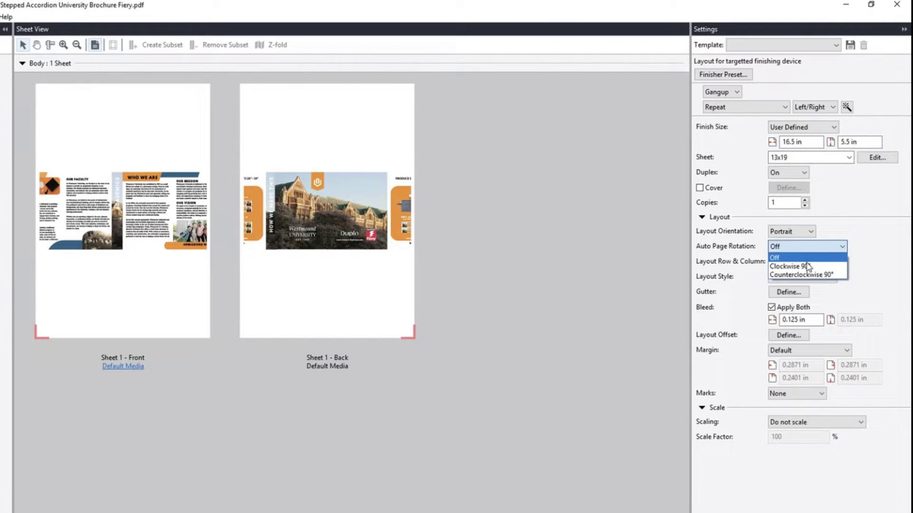
pyautogui.click(809, 266)
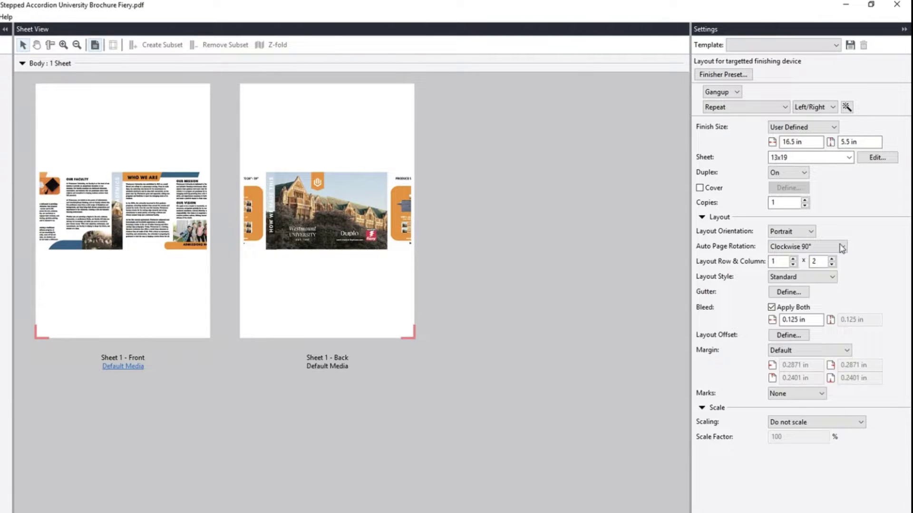
# Create a finisher preset with job number 20 and cross-sheet Horizontal crease up (CRM).
pyautogui.click(732, 74)
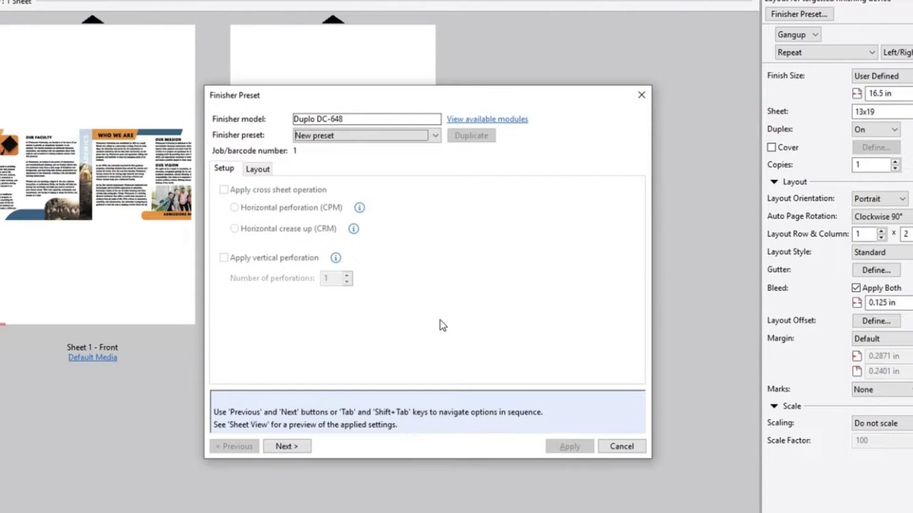
pyautogui.click(310, 156)
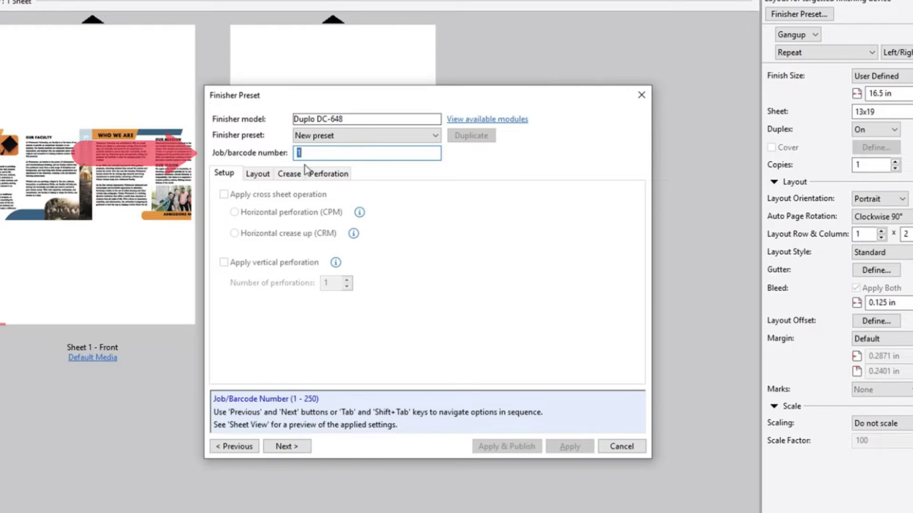
pyautogui.write('2')
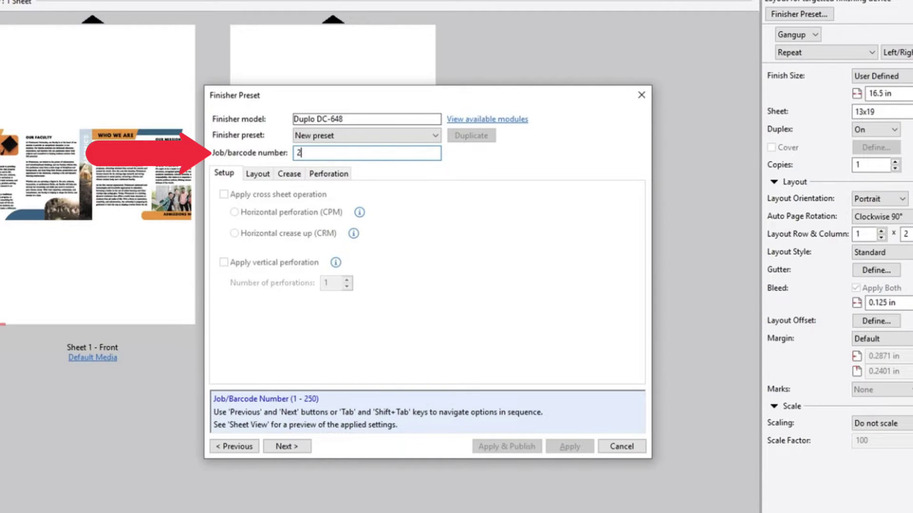
pyautogui.write('0')
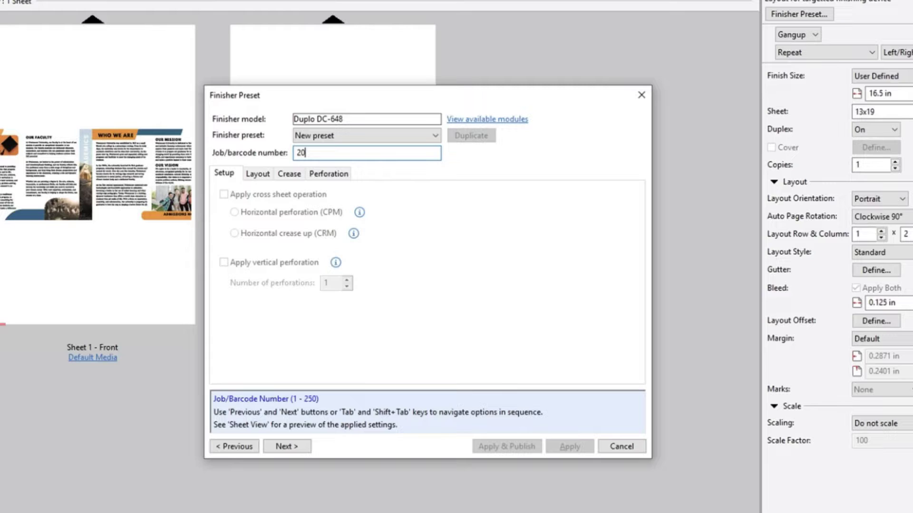
pyautogui.press('Tab')
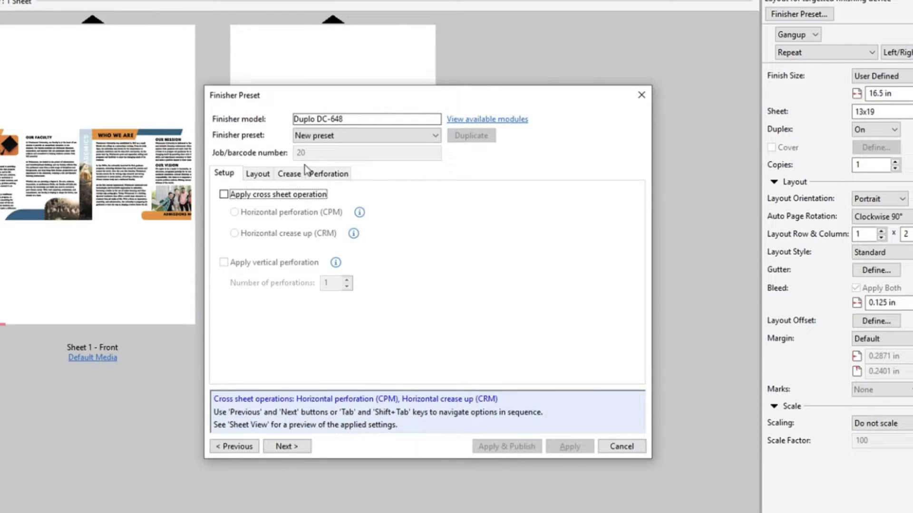
pyautogui.click(224, 196)
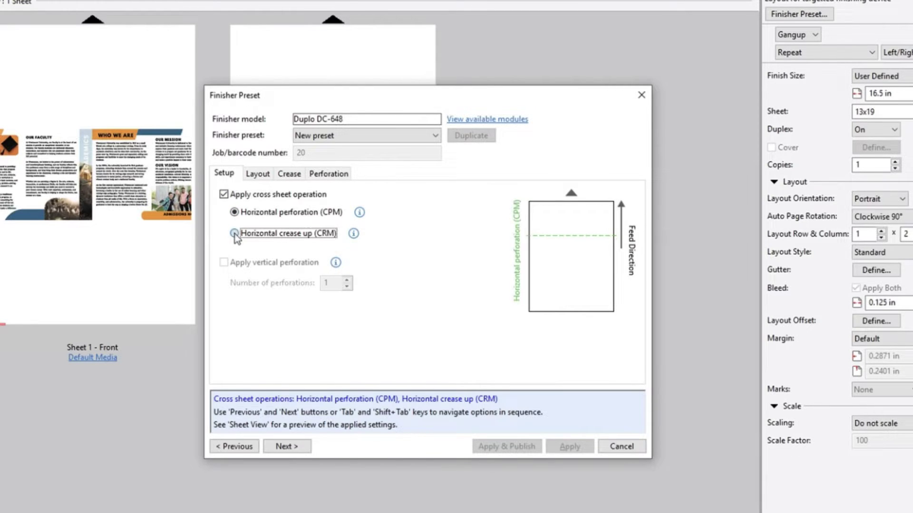
pyautogui.click(234, 234)
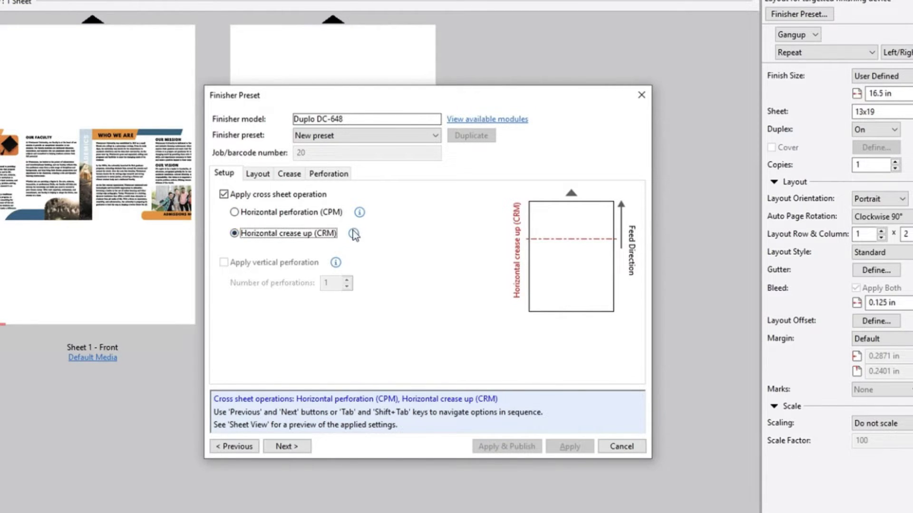
pyautogui.moveTo(354, 235)
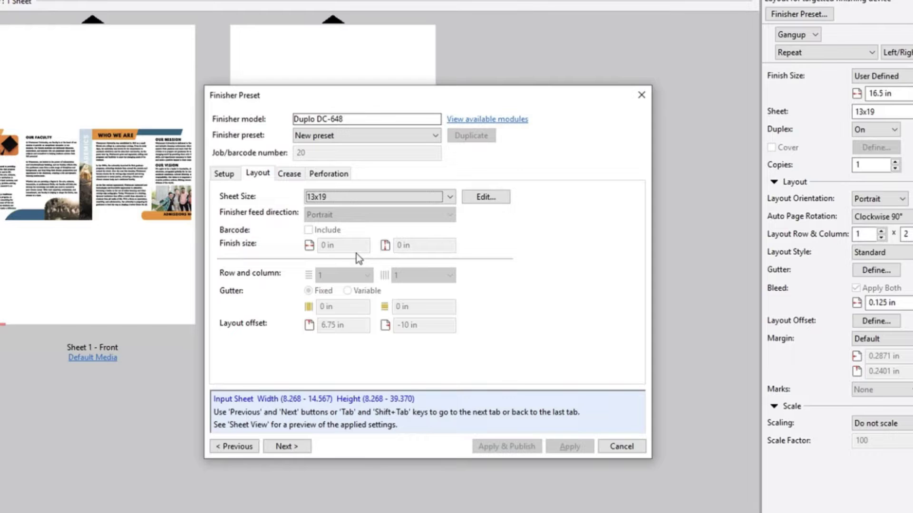
# Enter the finish size as 139.7 mm wide by 419.1 mm high.
pyautogui.click(364, 220)
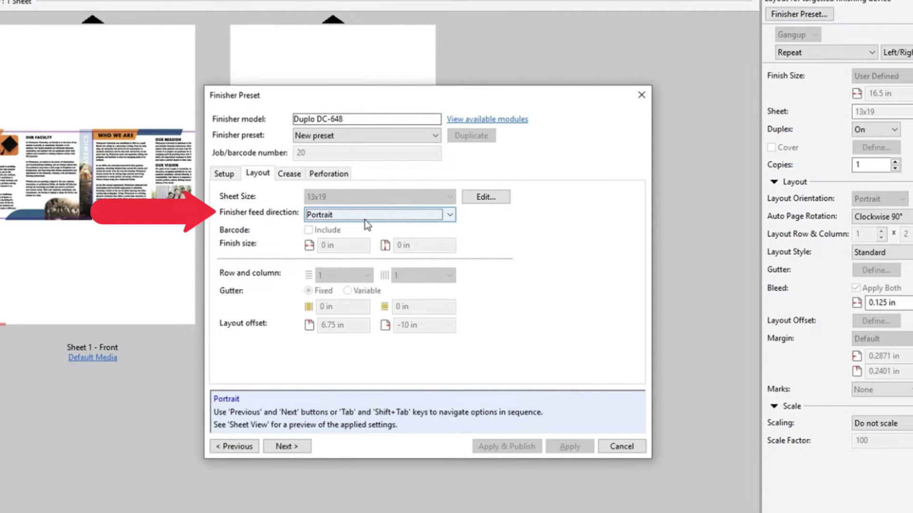
pyautogui.press('Tab')
pyautogui.press('Tab')
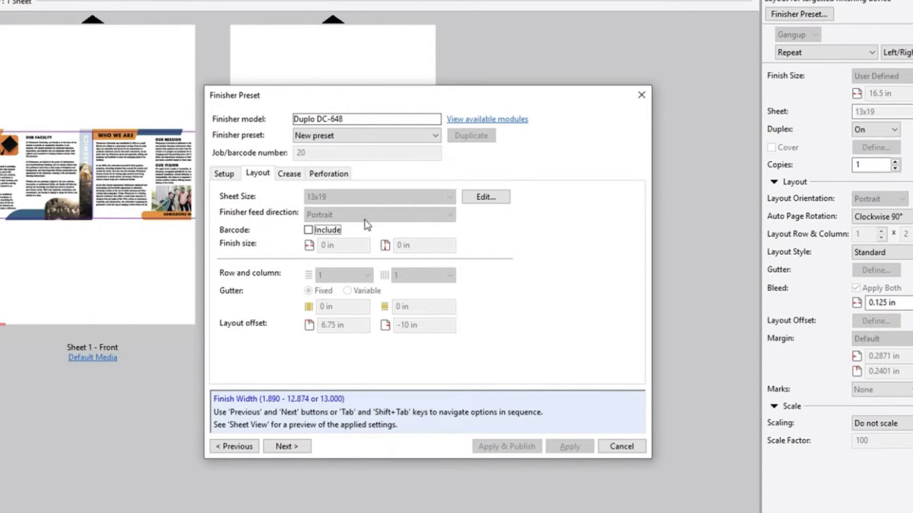
pyautogui.write('1')
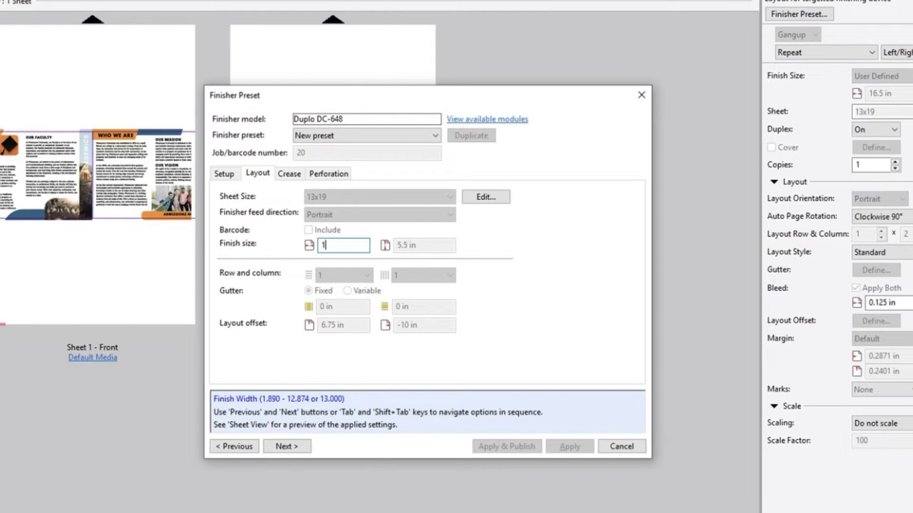
pyautogui.write('39.7mm')
pyautogui.press('Tab')
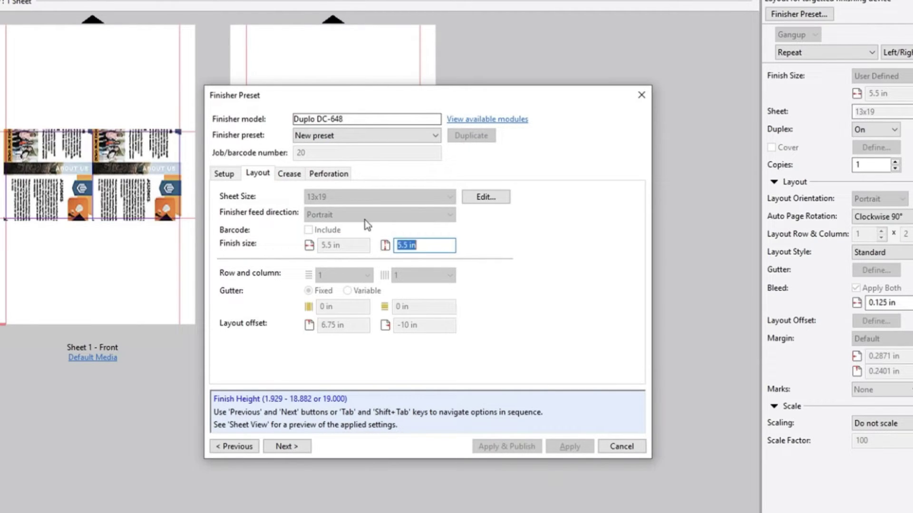
pyautogui.write('419.1mm')
pyautogui.press('Tab')
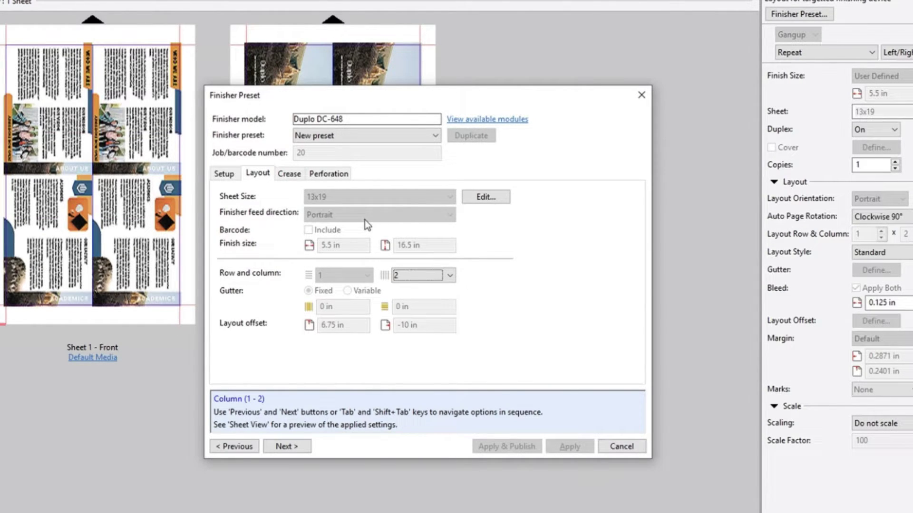
# Set a 6.3 mm gutter, 31.8 mm top offset and 22.3 mm right offset.
pyautogui.press('Tab')
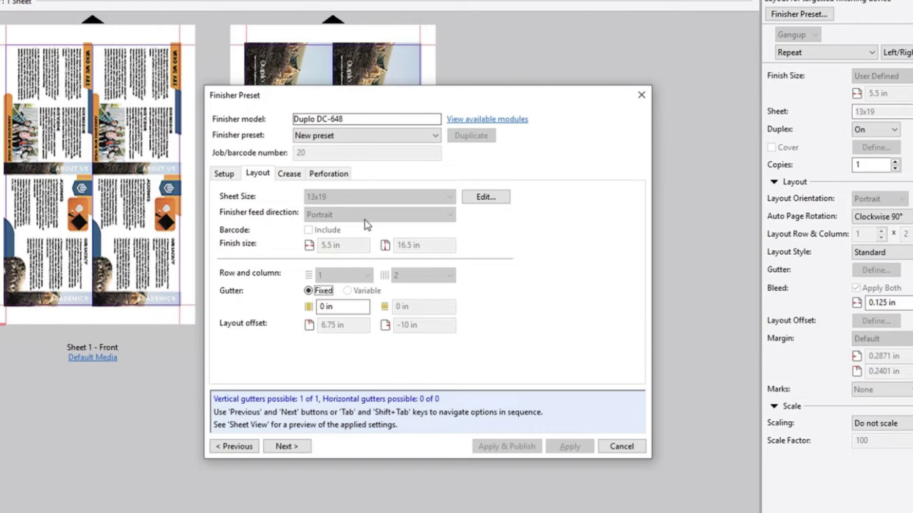
pyautogui.press('Tab')
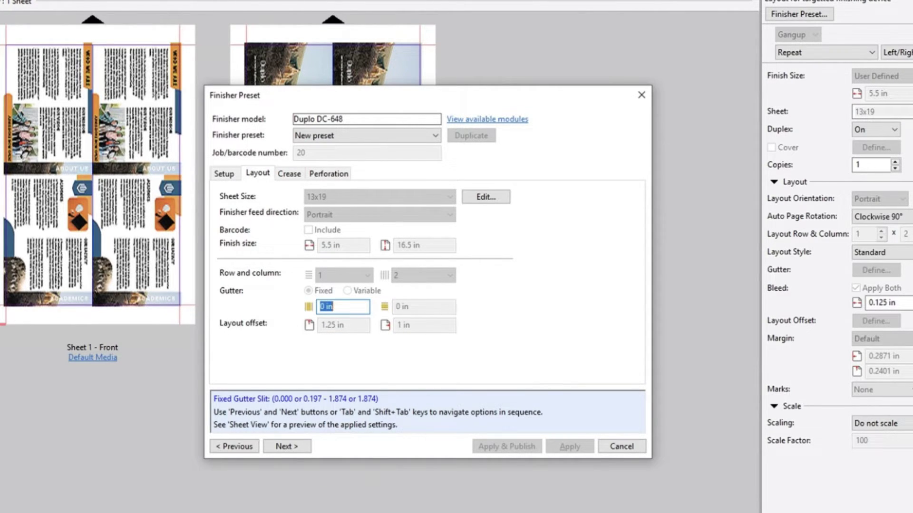
pyautogui.write('6.3mm')
pyautogui.press('Tab')
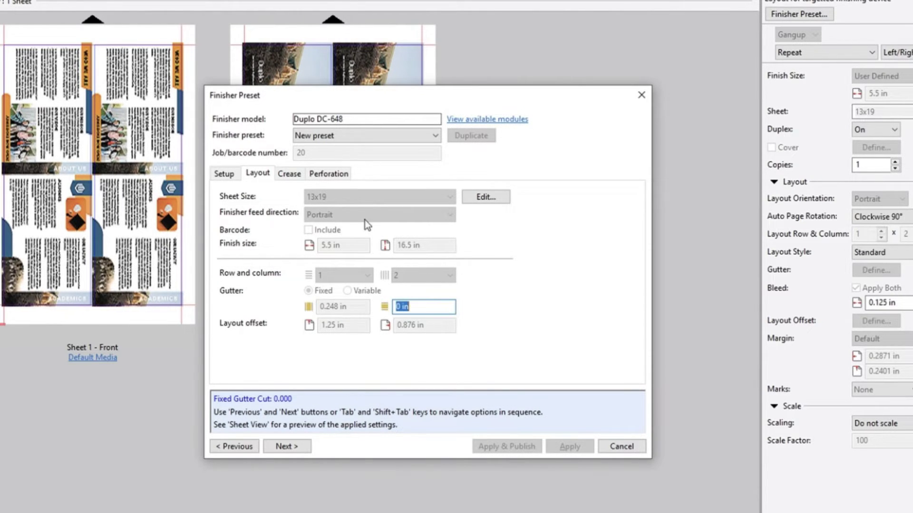
pyautogui.press('Tab')
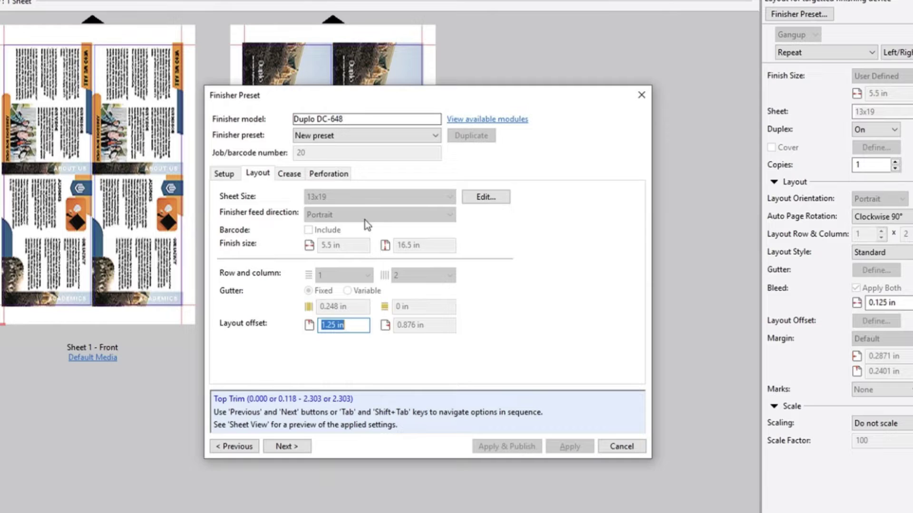
pyautogui.write('31.8mm')
pyautogui.press('Tab')
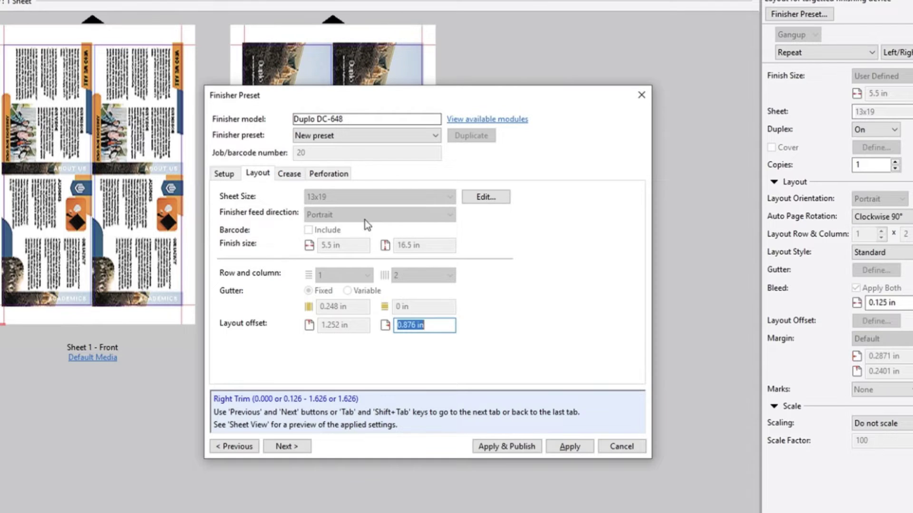
pyautogui.write('22.3mm')
# Set three creases and make crease 1 a Mountain fold at 114.3 mm.
pyautogui.press('Tab')
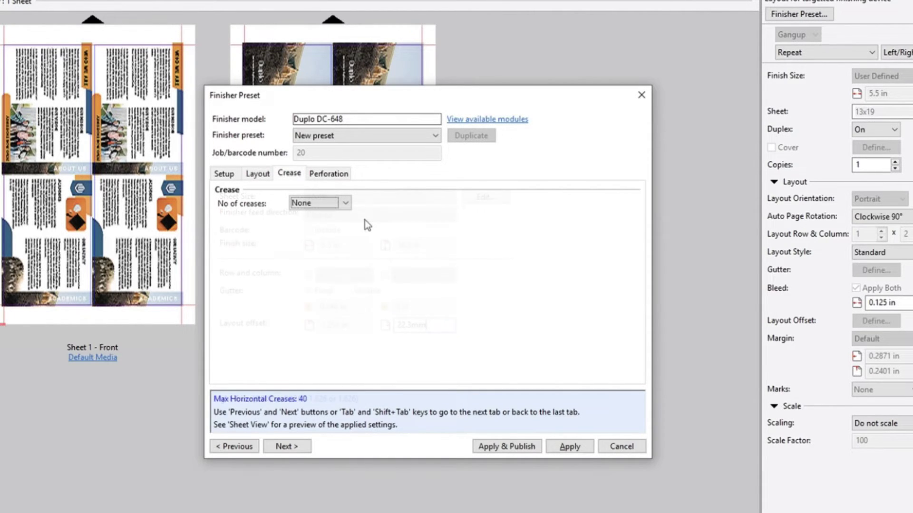
pyautogui.click(346, 207)
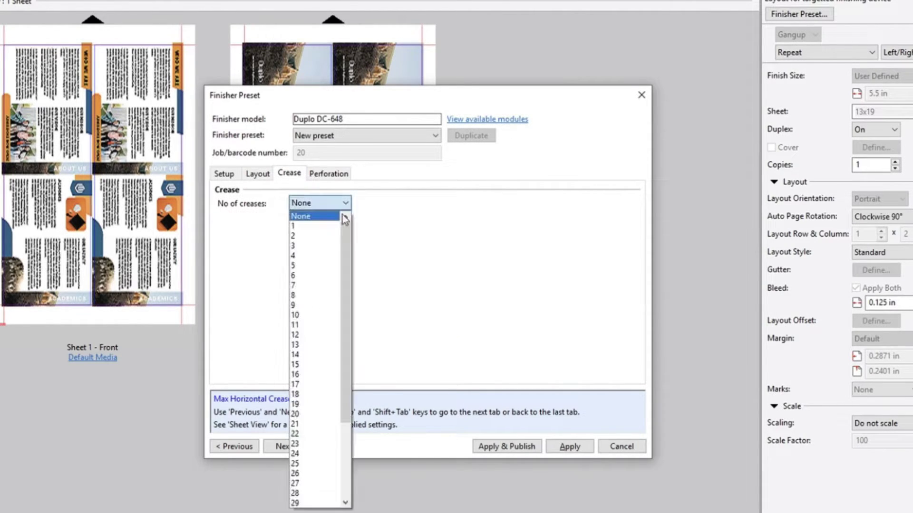
pyautogui.click(315, 245)
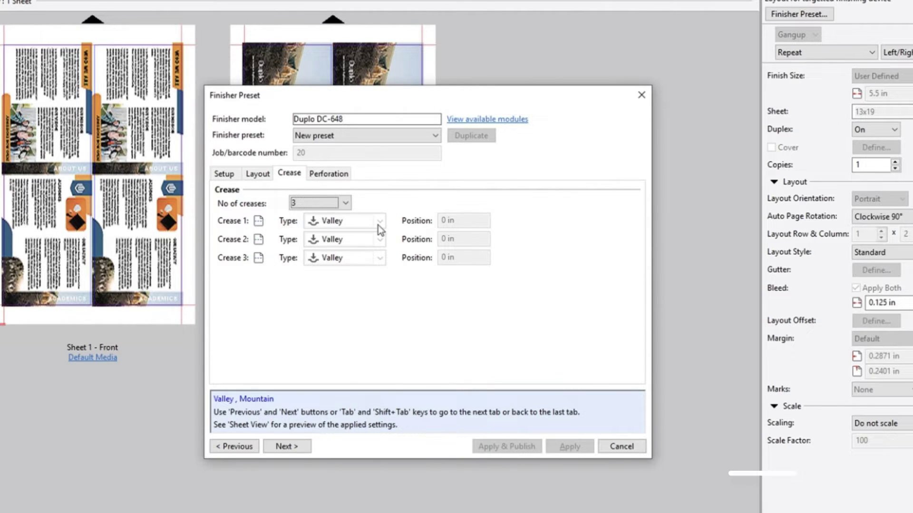
pyautogui.press('Tab')
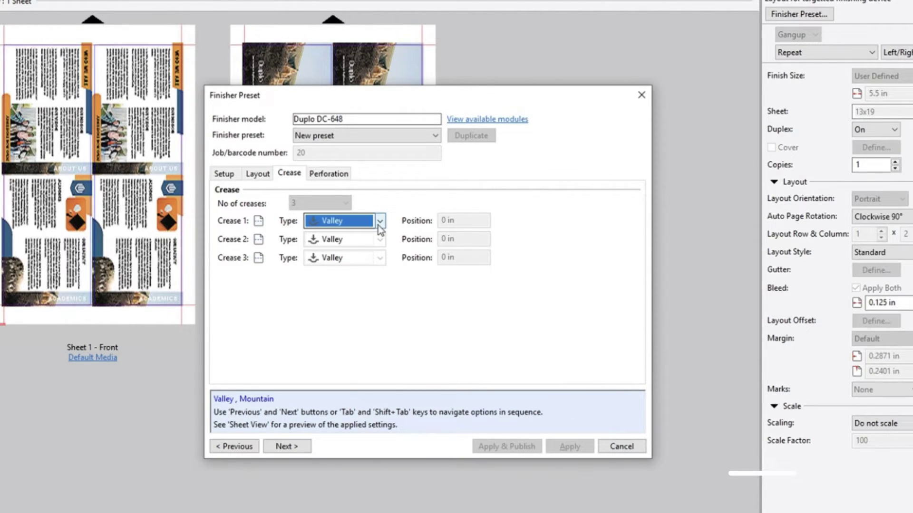
pyautogui.click(378, 226)
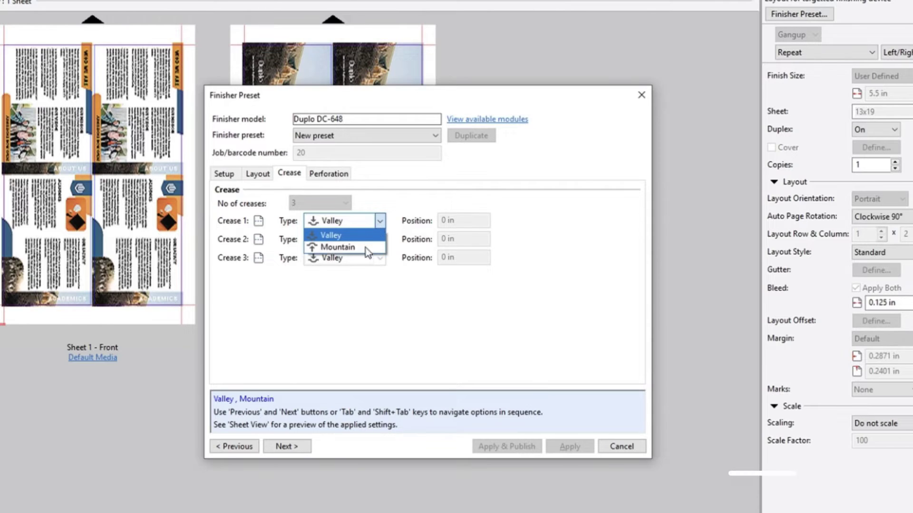
pyautogui.click(364, 250)
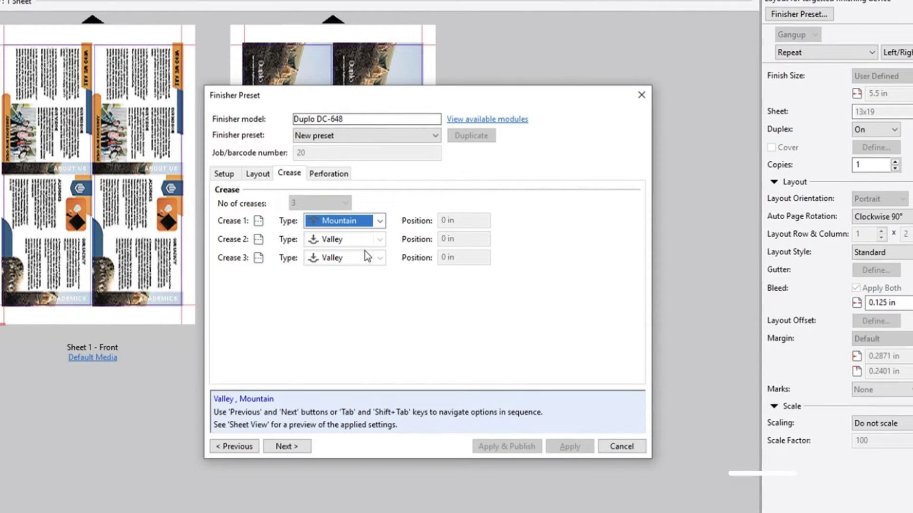
pyautogui.press('Tab')
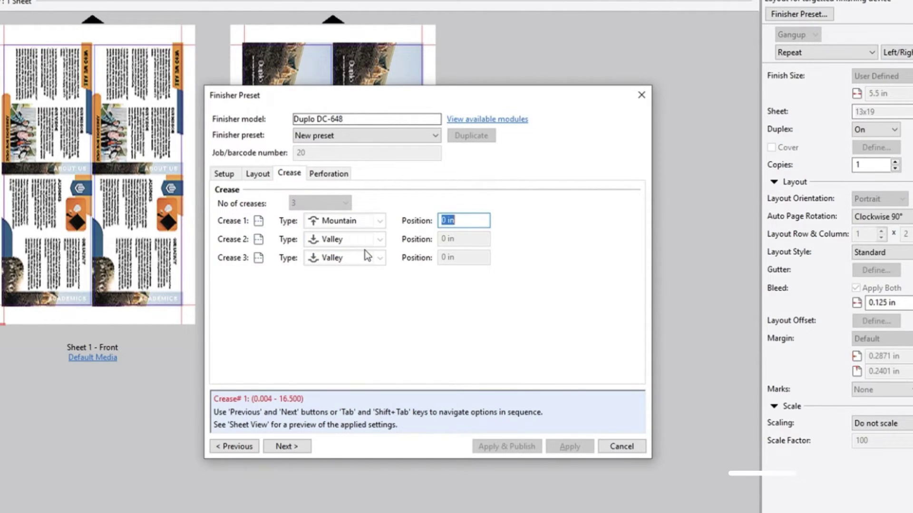
pyautogui.write('114.3mm')
pyautogui.press('Tab')
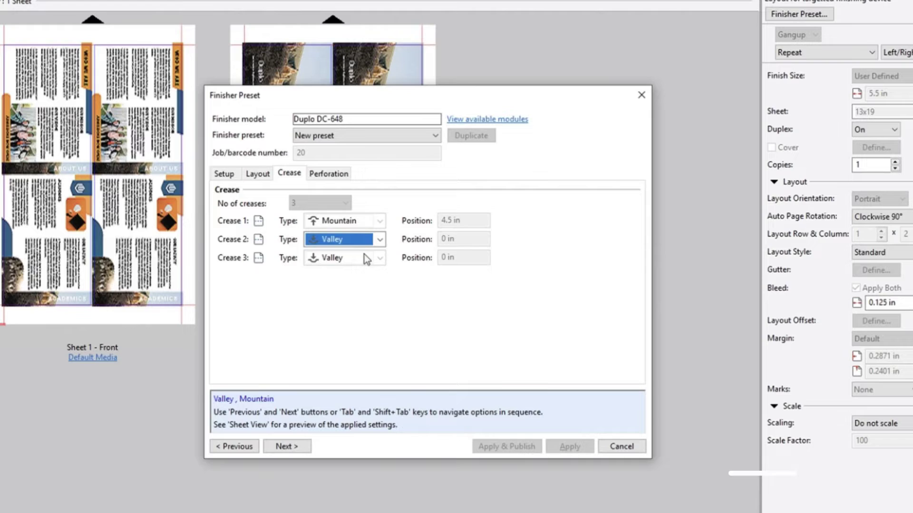
# Place Valley crease 2 at 209.5 mm and Mountain crease 3 at 323.9 mm.
pyautogui.press('Tab')
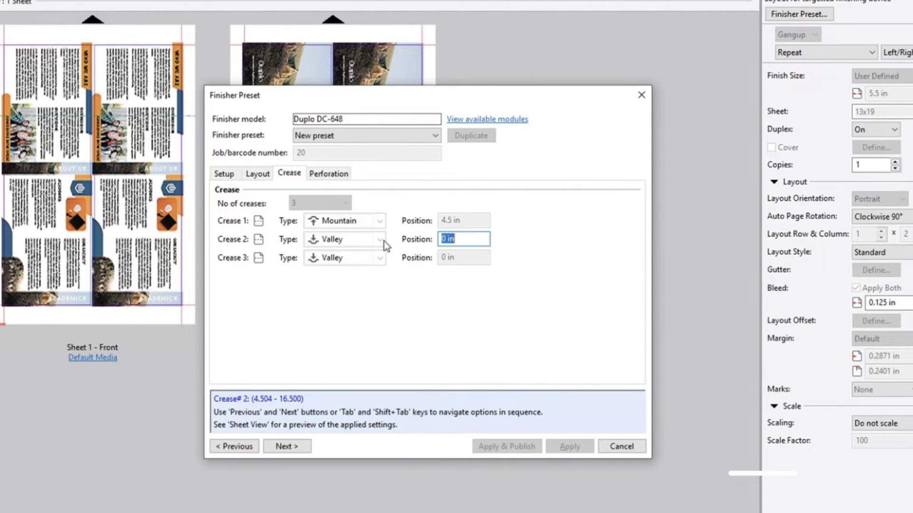
pyautogui.write('209.5mm')
pyautogui.press('Tab')
pyautogui.click(383, 257)
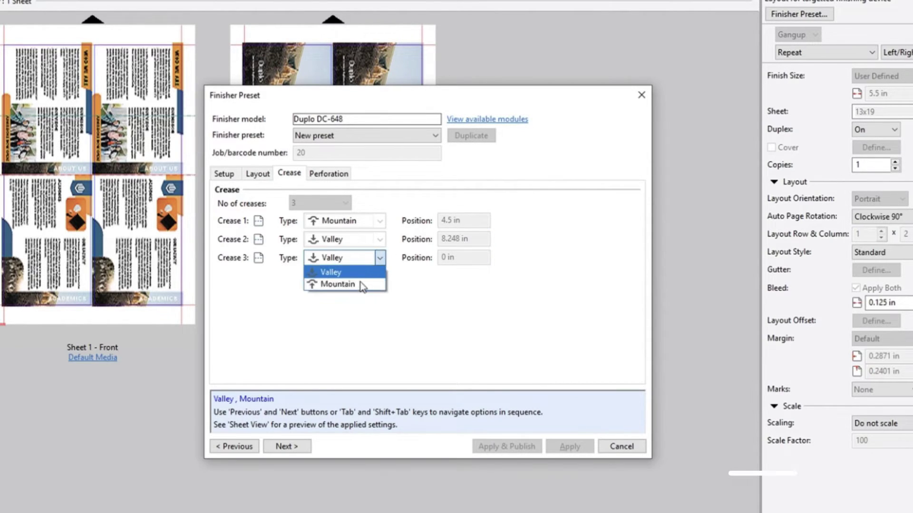
pyautogui.click(360, 284)
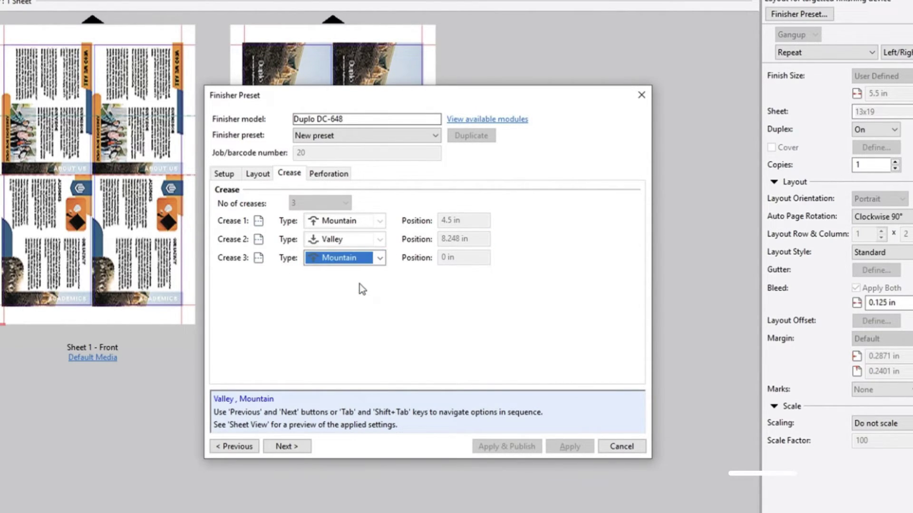
pyautogui.press('Tab')
pyautogui.write('323.9mm')
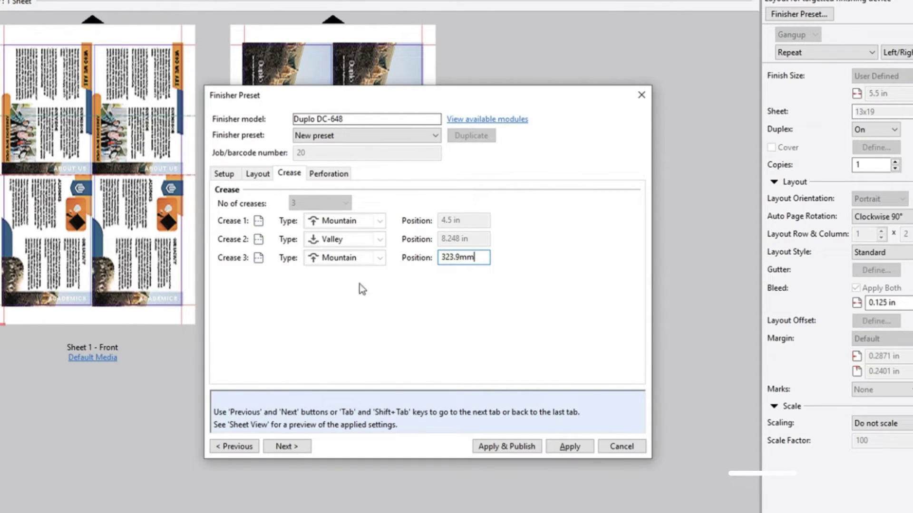
pyautogui.press('Return')
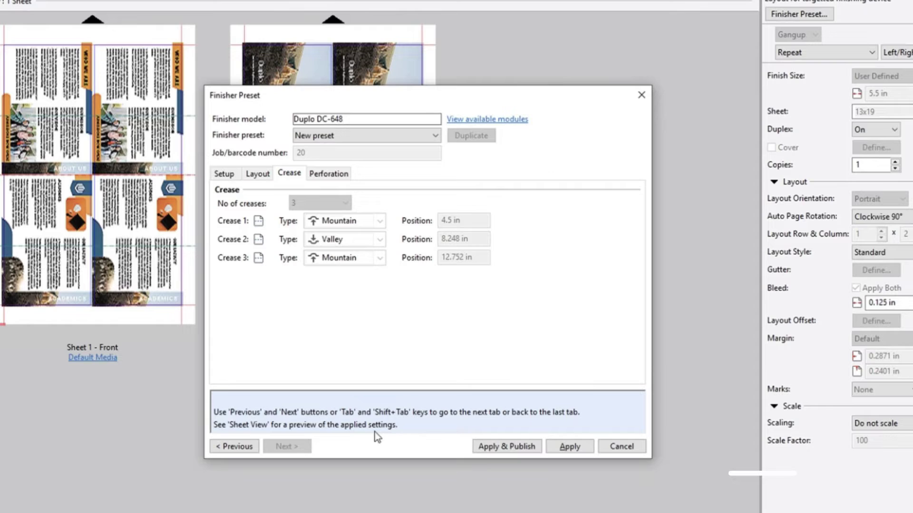
# Apply the preset and publish it as Brochure to the job queue with a thumbnail.
pyautogui.click(508, 449)
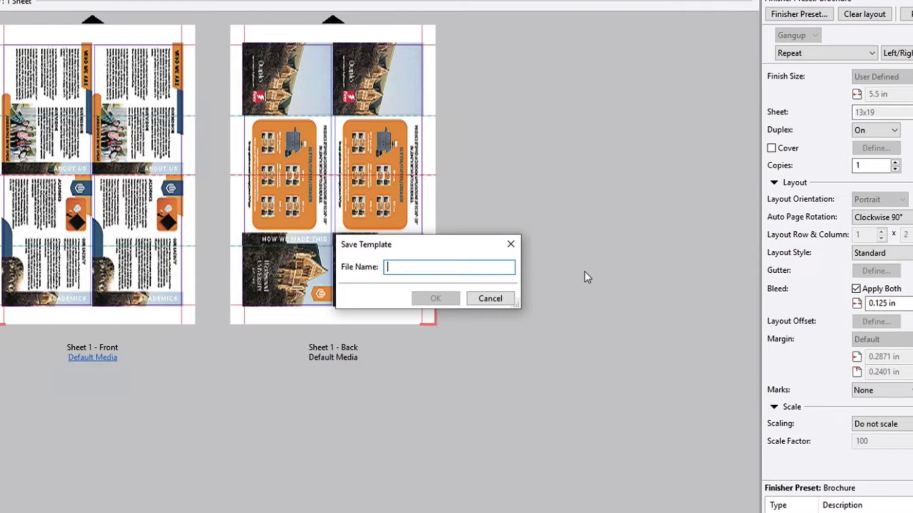
pyautogui.click(490, 298)
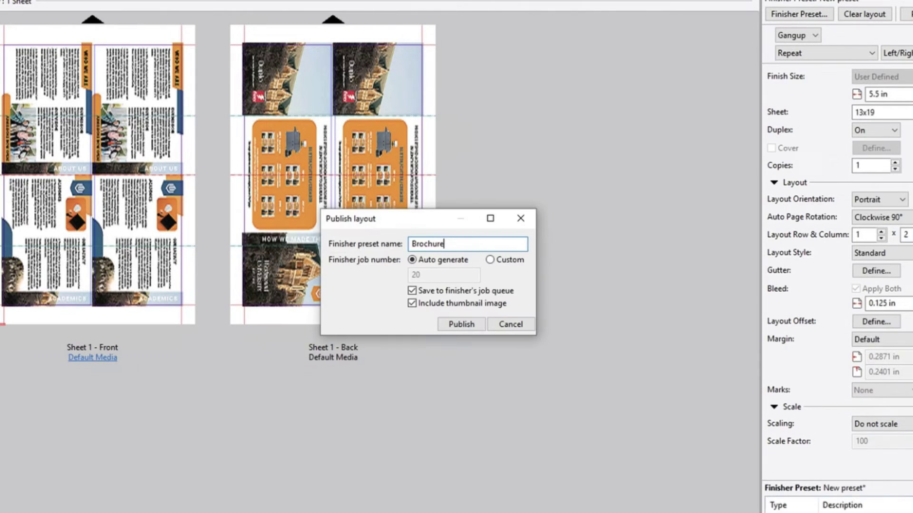
pyautogui.click(461, 325)
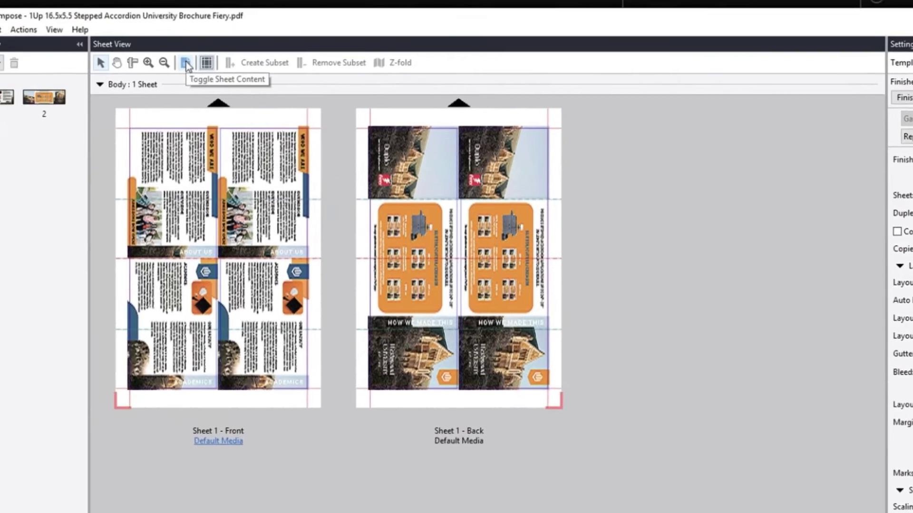
# Save the layout as a template named 'Accodion Brochure'.
pyautogui.click(186, 63)
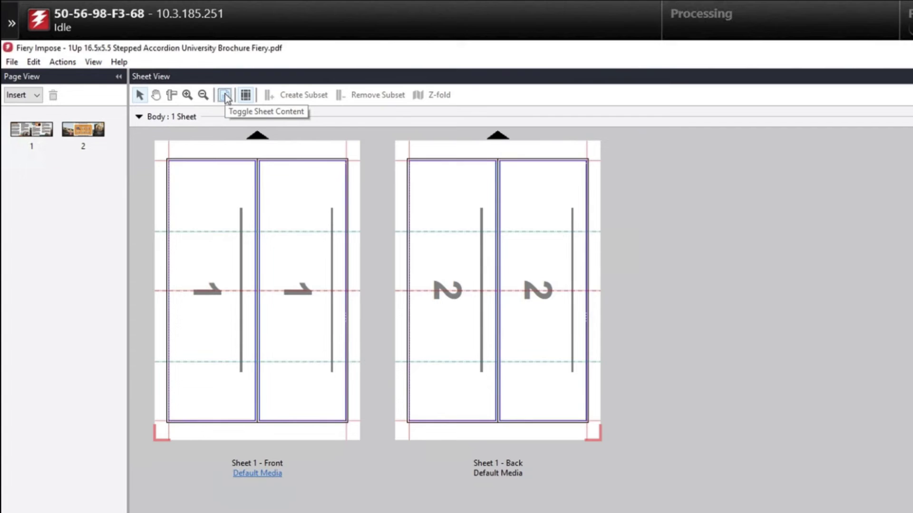
pyautogui.click(225, 97)
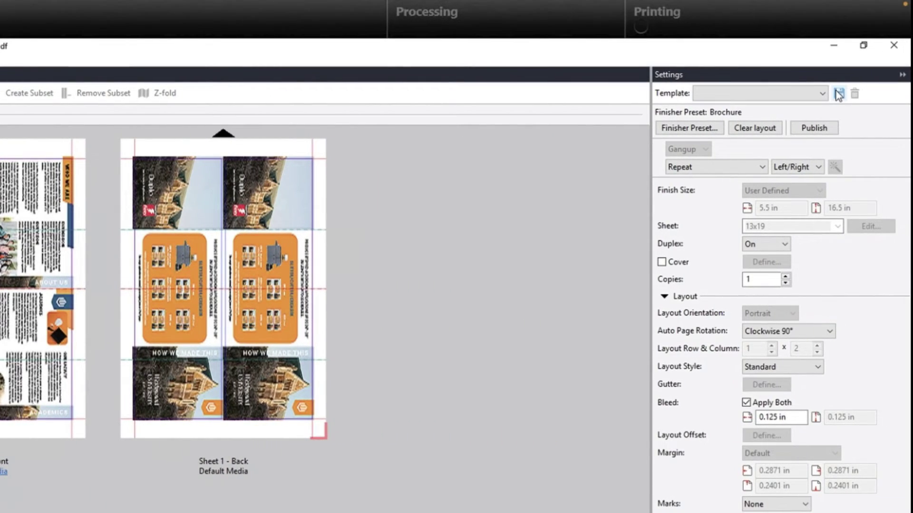
pyautogui.click(839, 94)
pyautogui.write('A')
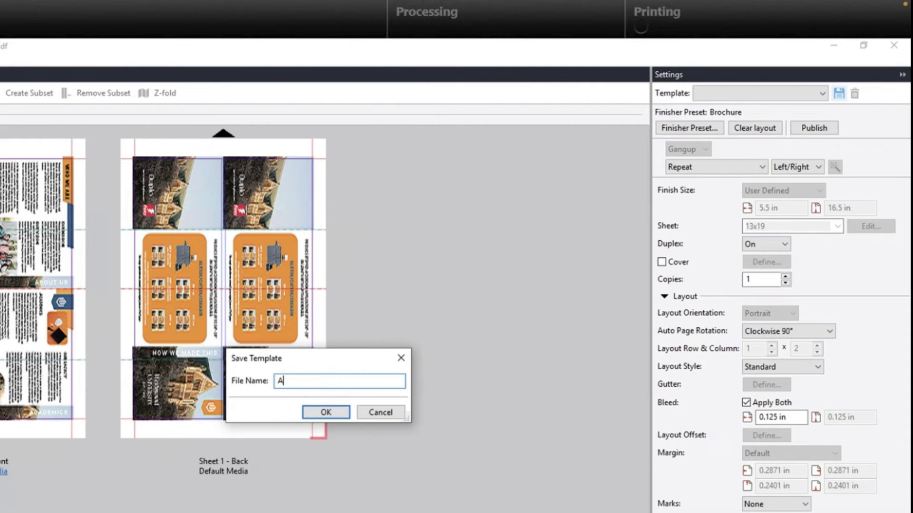
pyautogui.write('ccodion Brochure')
pyautogui.click(335, 414)
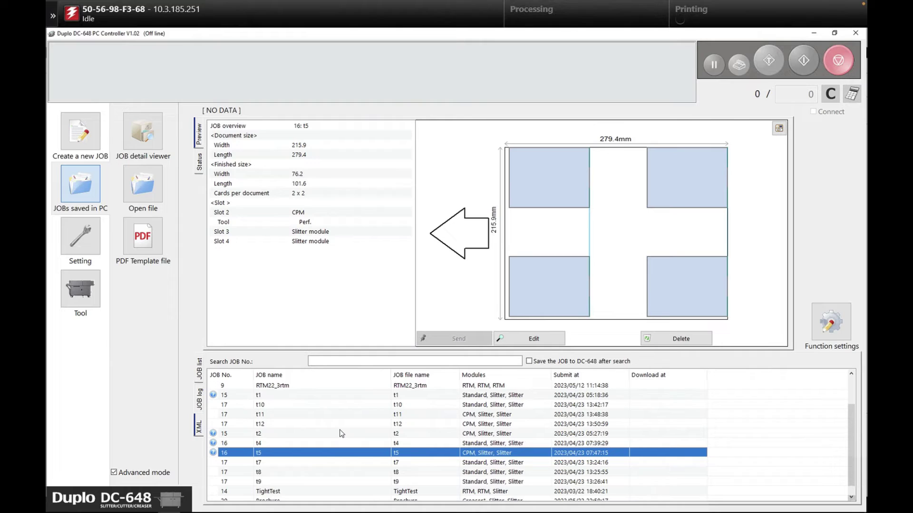
# Select job 20 Brochure in JOBs saved in PC and preview its print image.
pyautogui.scroll(-1, 339, 433)
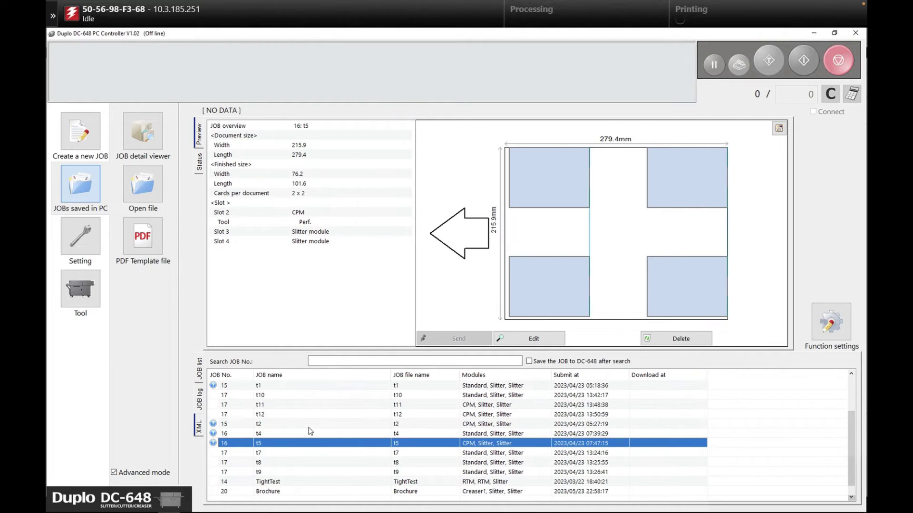
pyautogui.click(288, 495)
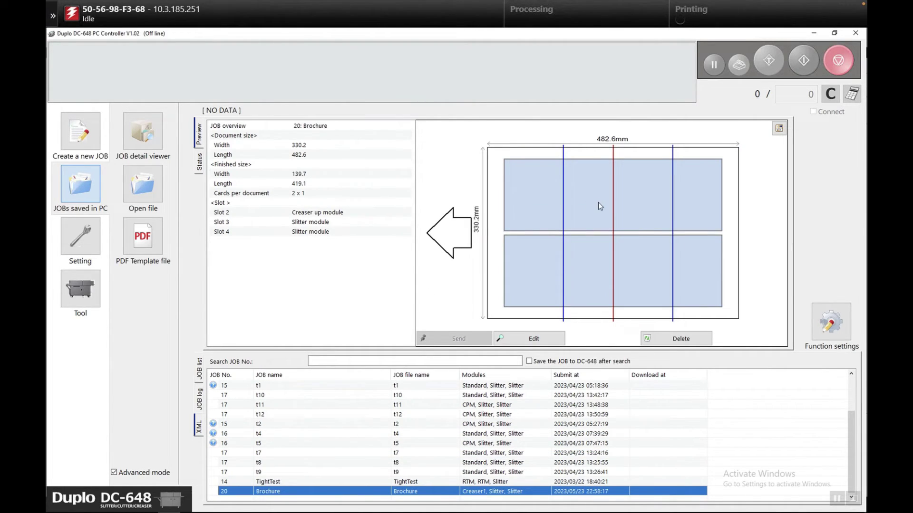
pyautogui.click(779, 130)
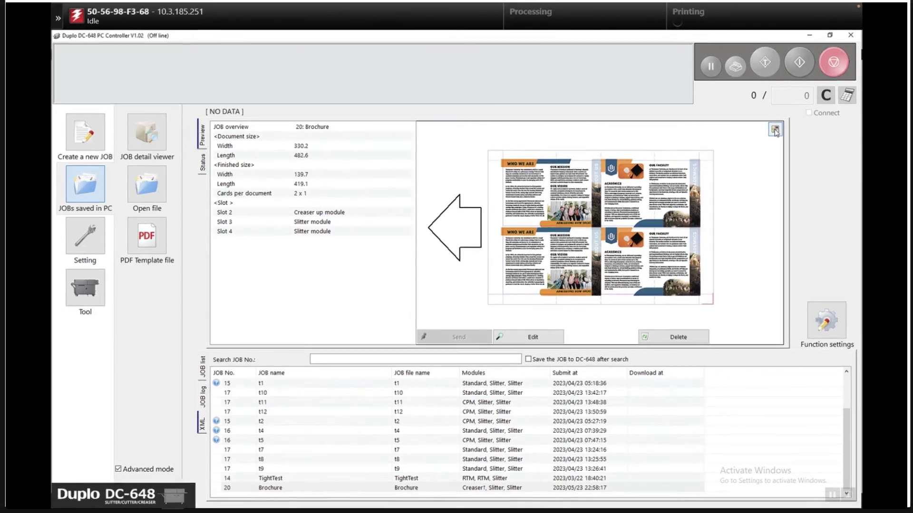